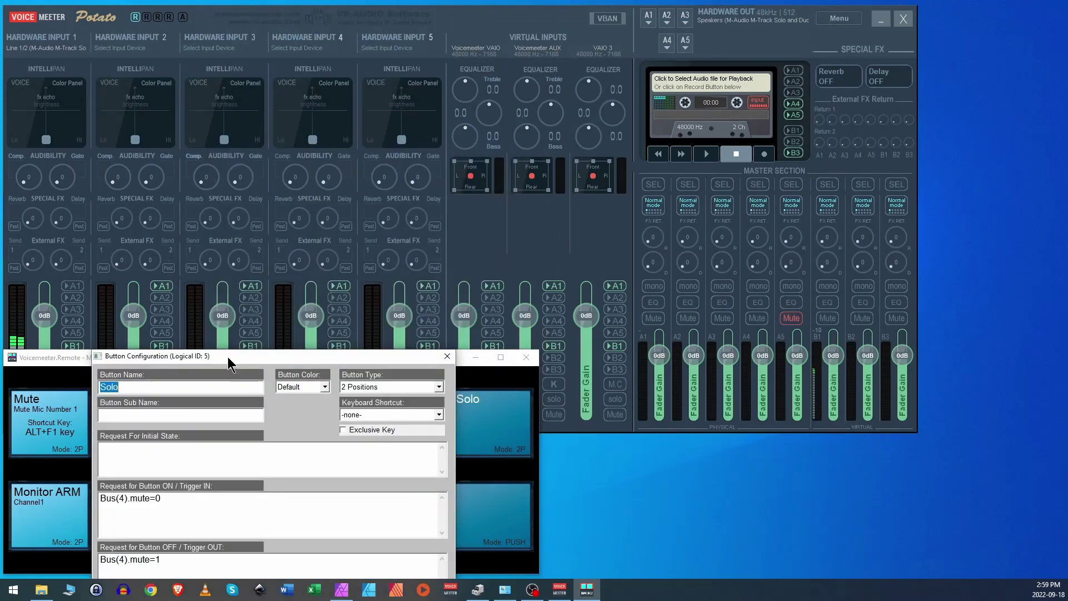
{"action": "left_click_drag", "start_coordinate": [228, 359], "coordinate": [228, 157]}
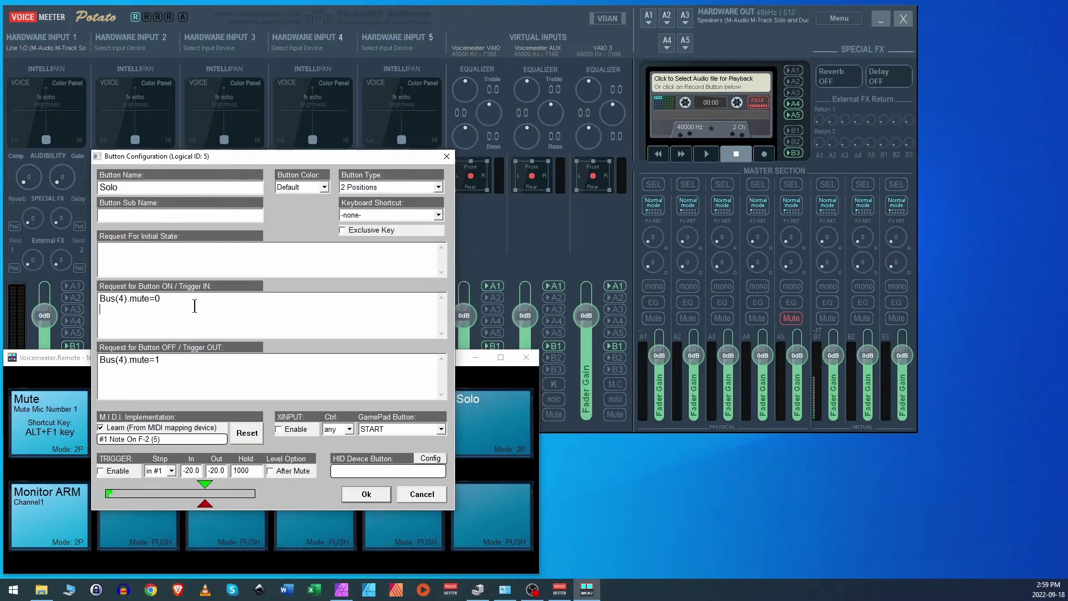
{"action": "left_click", "coordinate": [417, 497]}
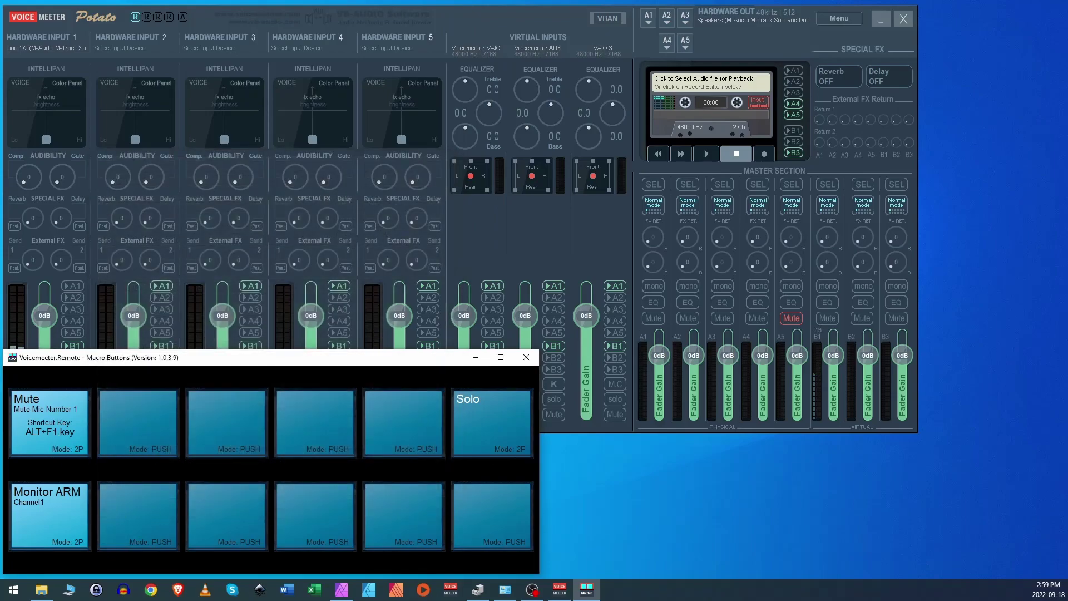
{"action": "key", "text": "alt+Tab"}
Open the Solo macro button's configuration and add the line System.Keypress("CTRL+ALT+M"); below the mute command in its ON request.
{"action": "right_click", "coordinate": [490, 419]}
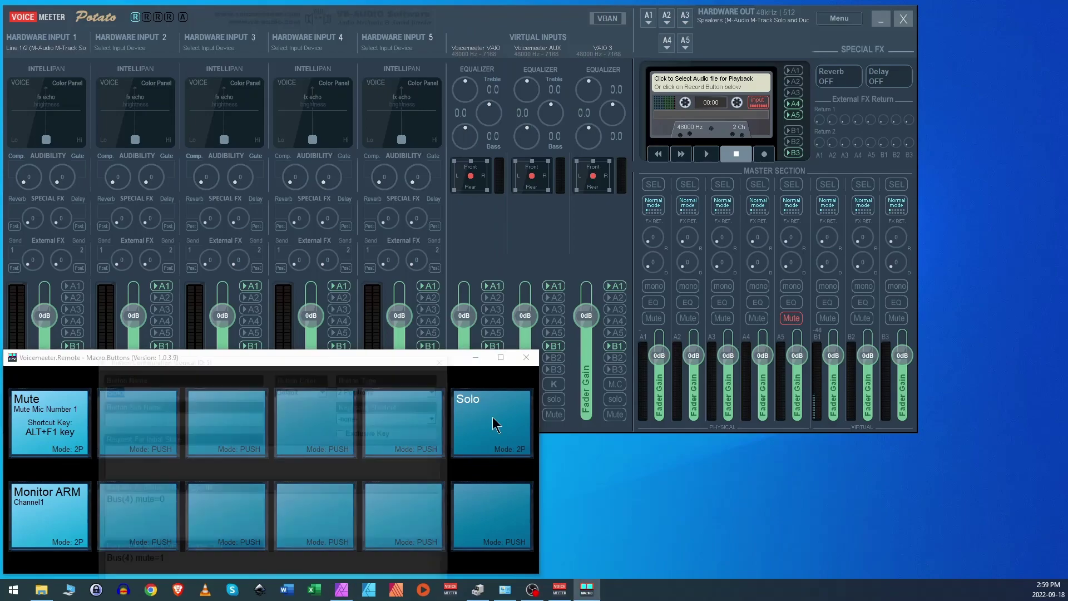
{"action": "left_click_drag", "start_coordinate": [197, 368], "coordinate": [247, 122]}
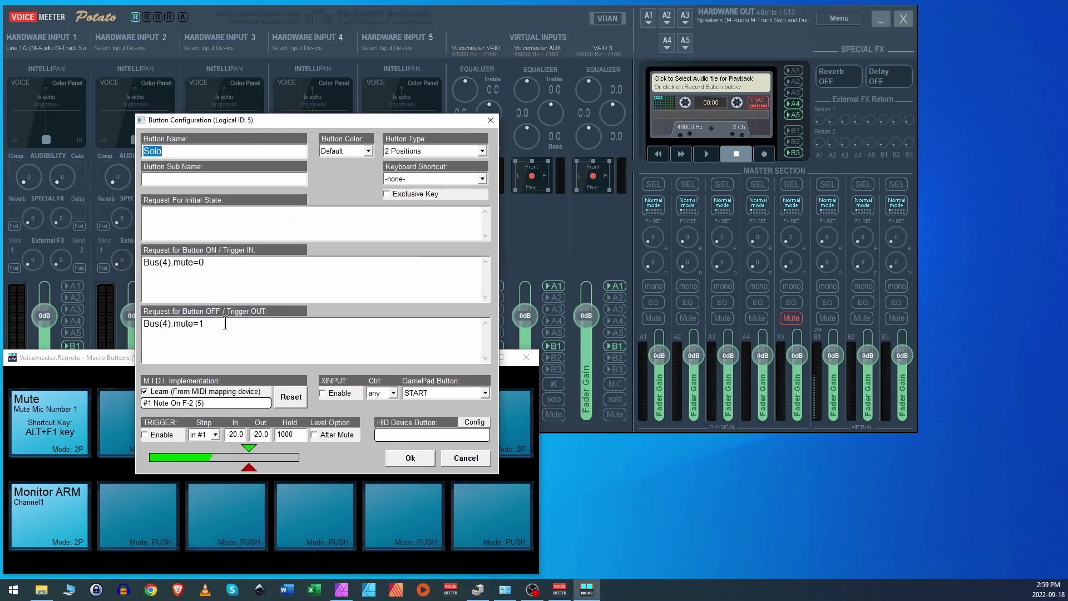
{"action": "left_click", "coordinate": [227, 272]}
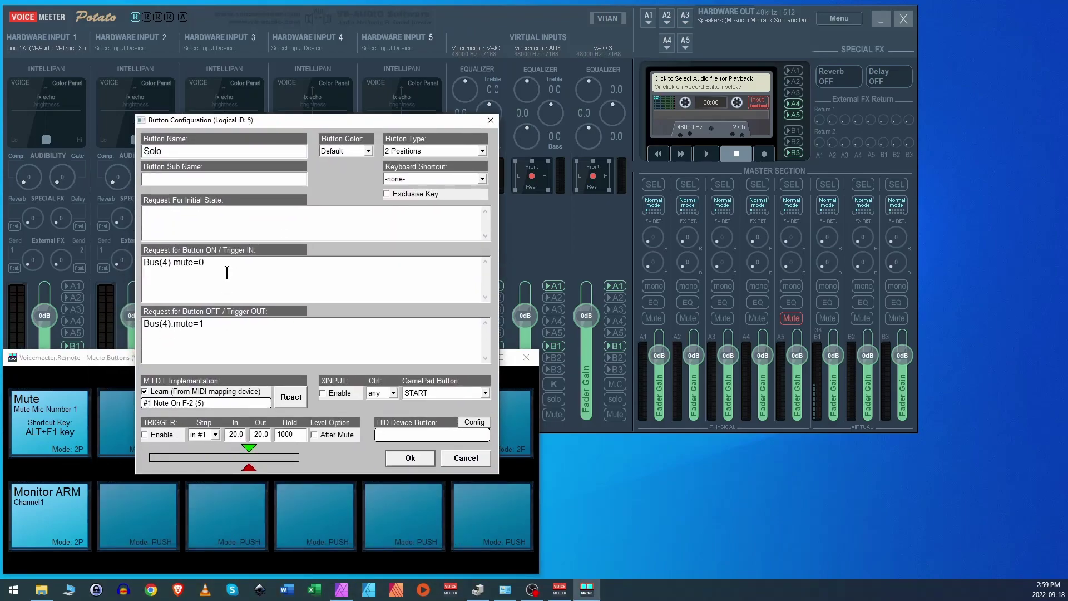
{"action": "type", "text": "Syste"}
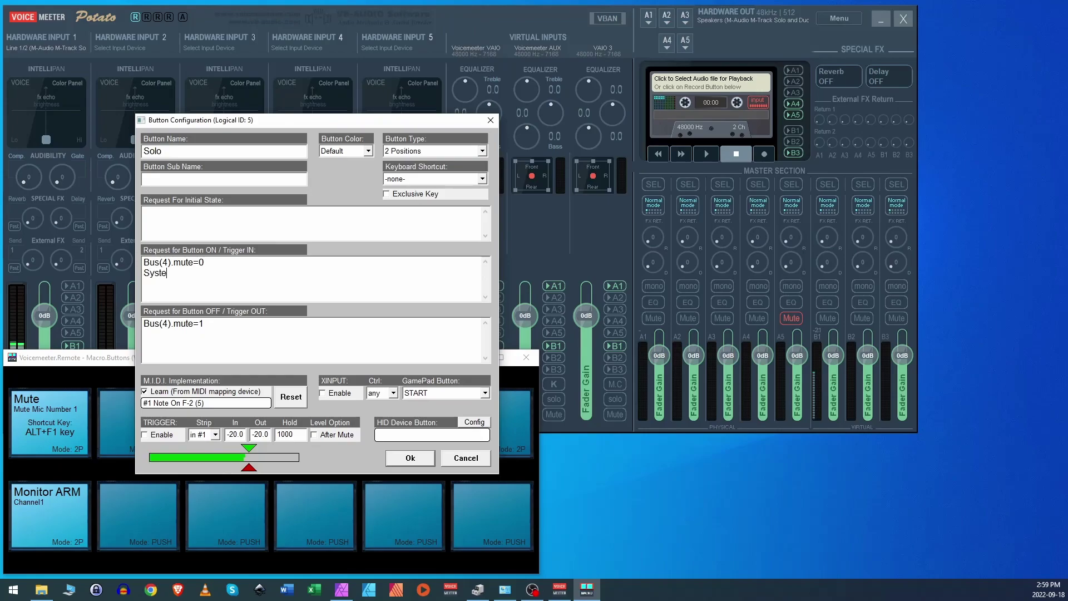
{"action": "type", "text": "m.Keypress(\""}
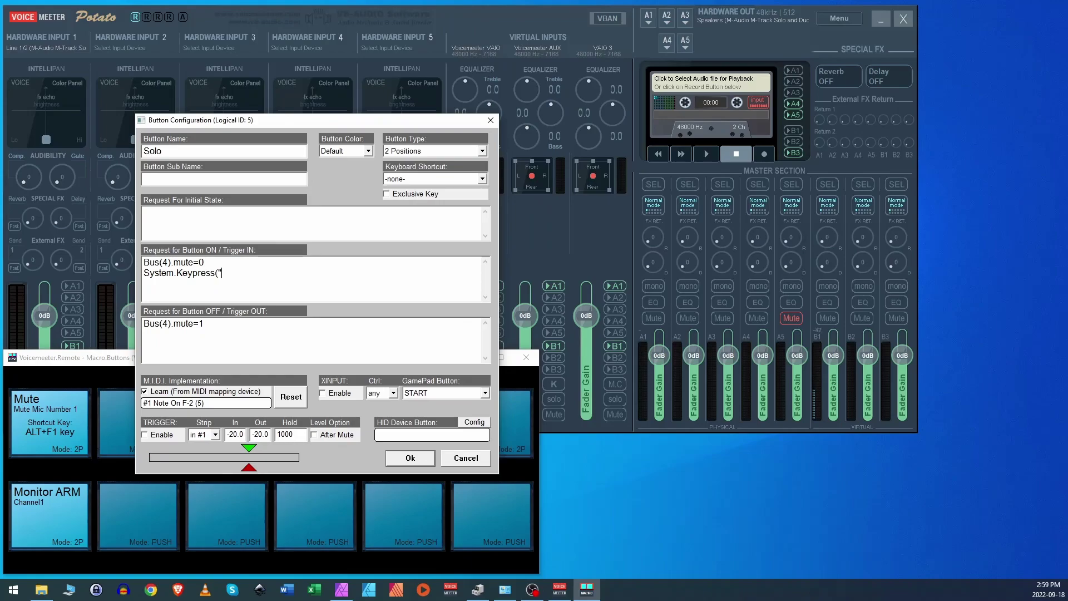
{"action": "type", "text": "CTRL"}
{"action": "type", "text": "+ALT+M"}
{"action": "type", "text": "\")"}
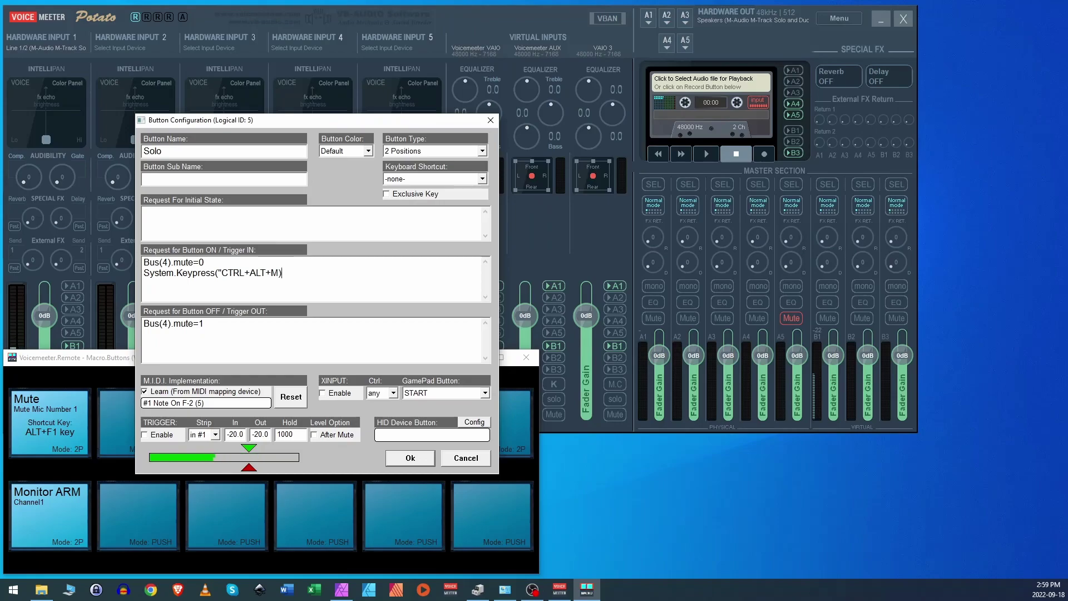
{"action": "key", "text": "BackSpace"}
{"action": "type", "text": ";"}
Copy the System.Keypress("CTRL+ALT+M"); line into the OFF request, below its mute command.
{"action": "key", "text": "shift+Home"}
{"action": "key", "text": "ctrl+c"}
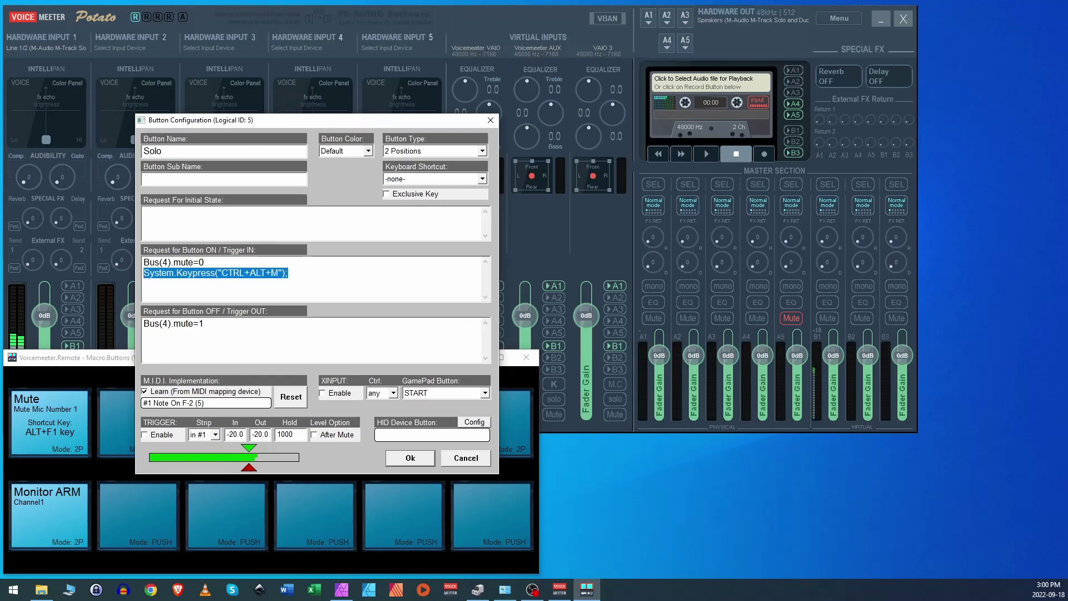
{"action": "left_click", "coordinate": [222, 330]}
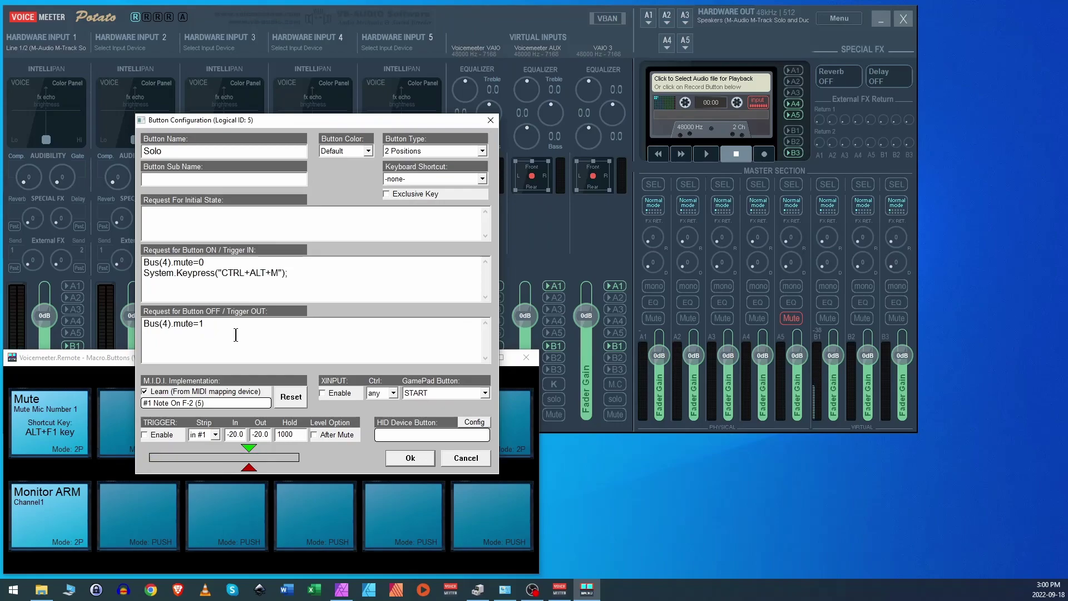
{"action": "key", "text": "Return"}
{"action": "key", "text": "ctrl+v"}
Delete the Bus(4).mute lines from both the OFF and ON requests, leaving only the keypress commands.
{"action": "key", "text": "shift+Home"}
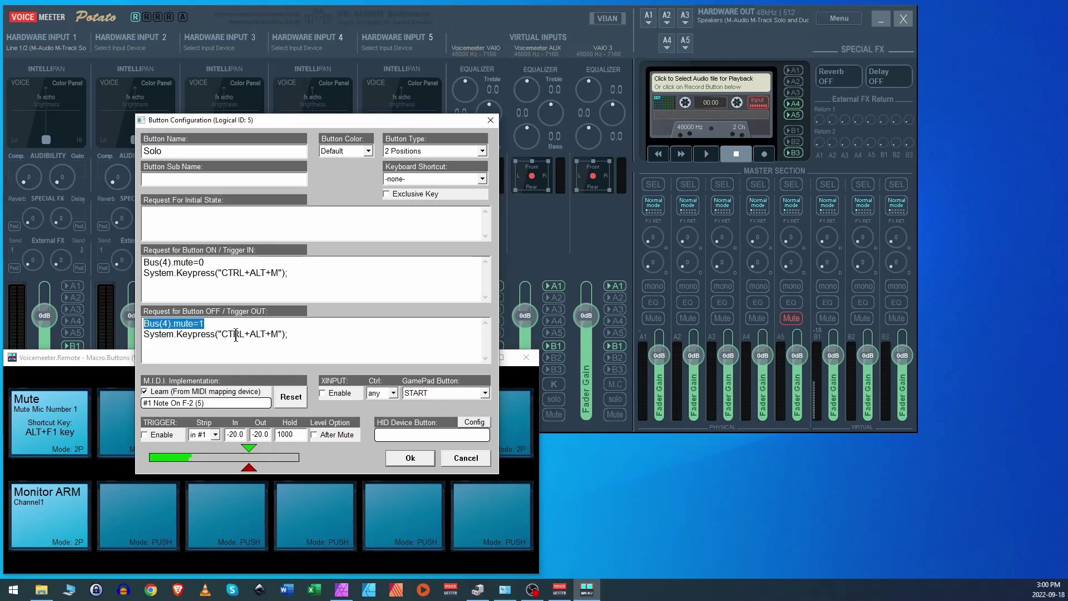
{"action": "key", "text": "Delete"}
{"action": "key", "text": "Delete"}
{"action": "left_click_drag", "start_coordinate": [205, 262], "coordinate": [143, 262]}
{"action": "key", "text": "Delete"}
{"action": "key", "text": "Delete"}
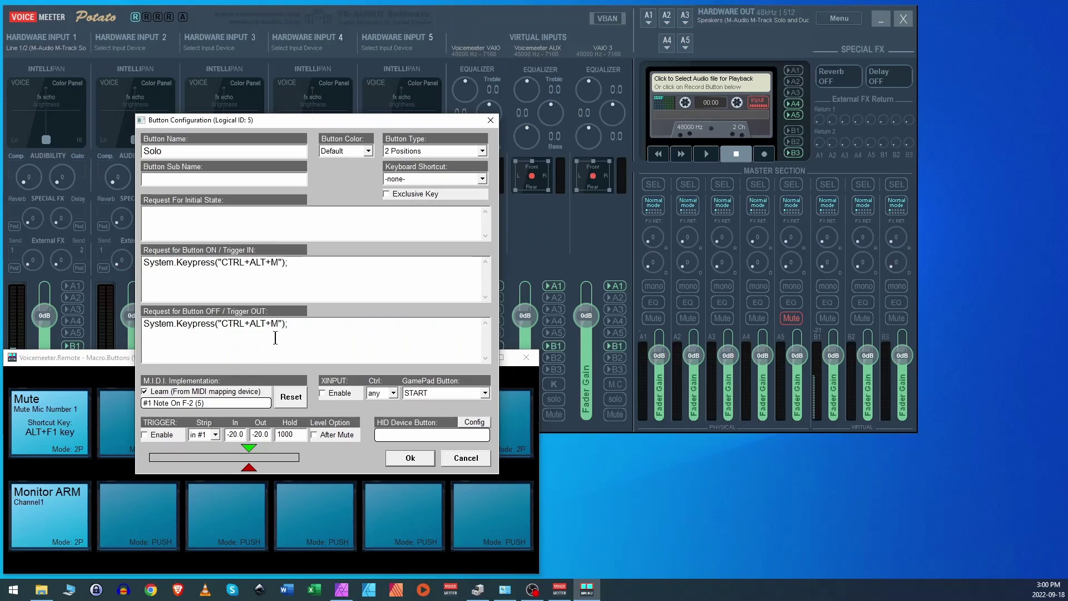
Change the OFF request's key combination to CTRL+ALT+U and save the Solo button's configuration.
{"action": "key", "text": "BackSpace"}
{"action": "type", "text": "U"}
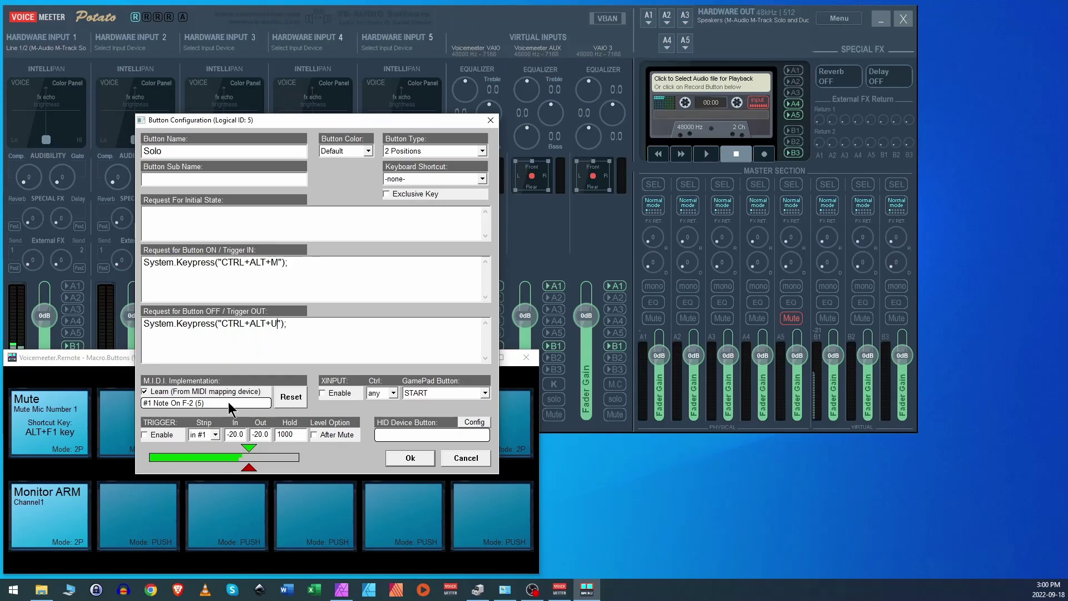
{"action": "left_click", "coordinate": [409, 459]}
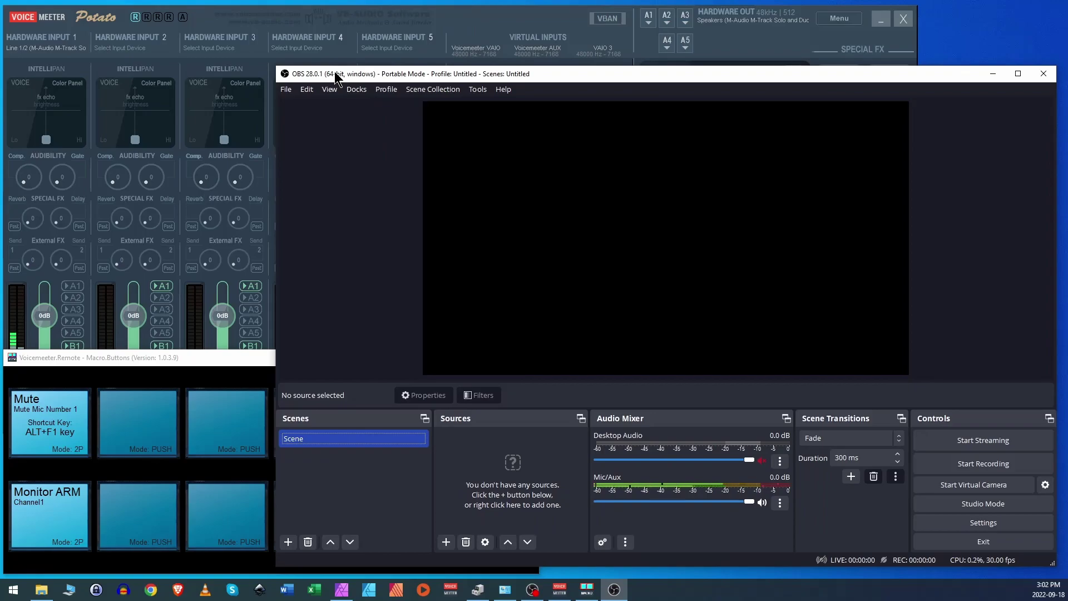
Switch to OBS, clear the Mic/Aux mute hotkey in the hotkey settings, reassign it as Ctrl + Alt + M, and save.
{"action": "left_click_drag", "start_coordinate": [336, 76], "coordinate": [138, 56]}
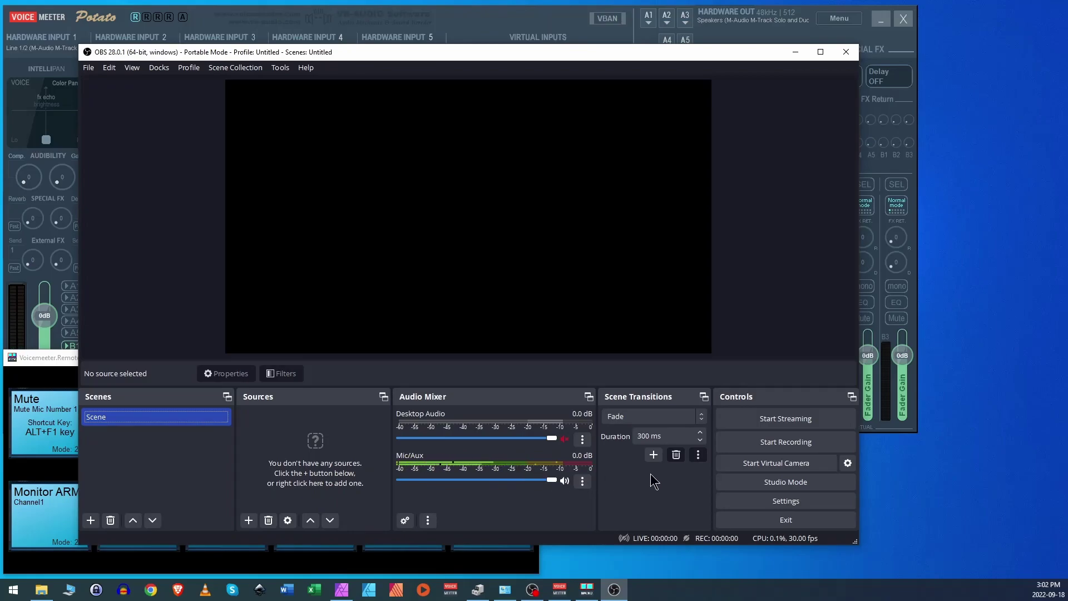
{"action": "left_click", "coordinate": [765, 501]}
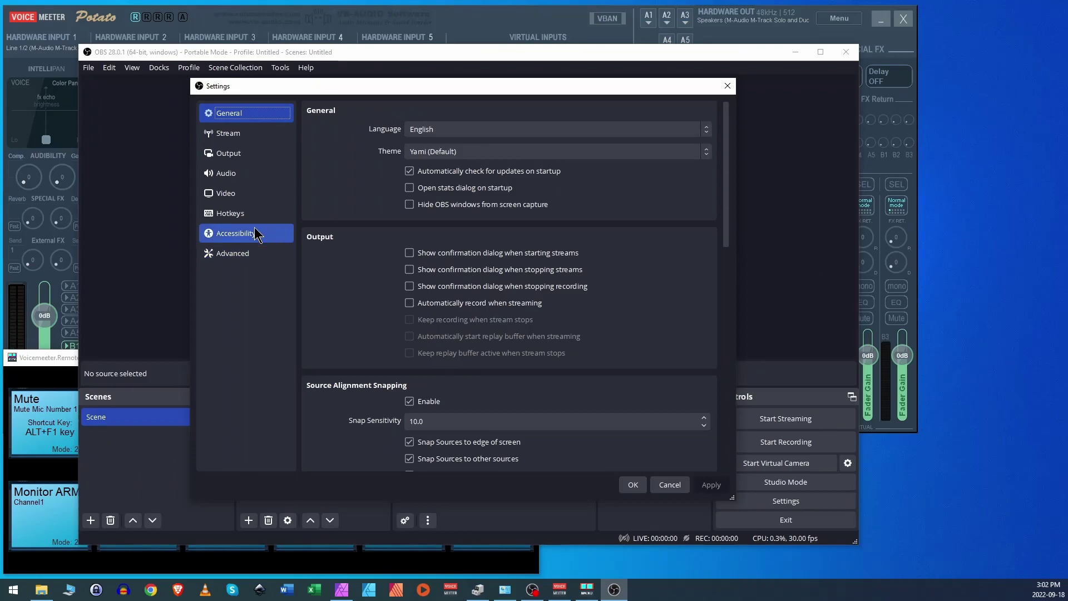
{"action": "left_click", "coordinate": [241, 214]}
{"action": "scroll", "coordinate": [420, 306], "scroll_direction": "down", "scroll_amount": 10}
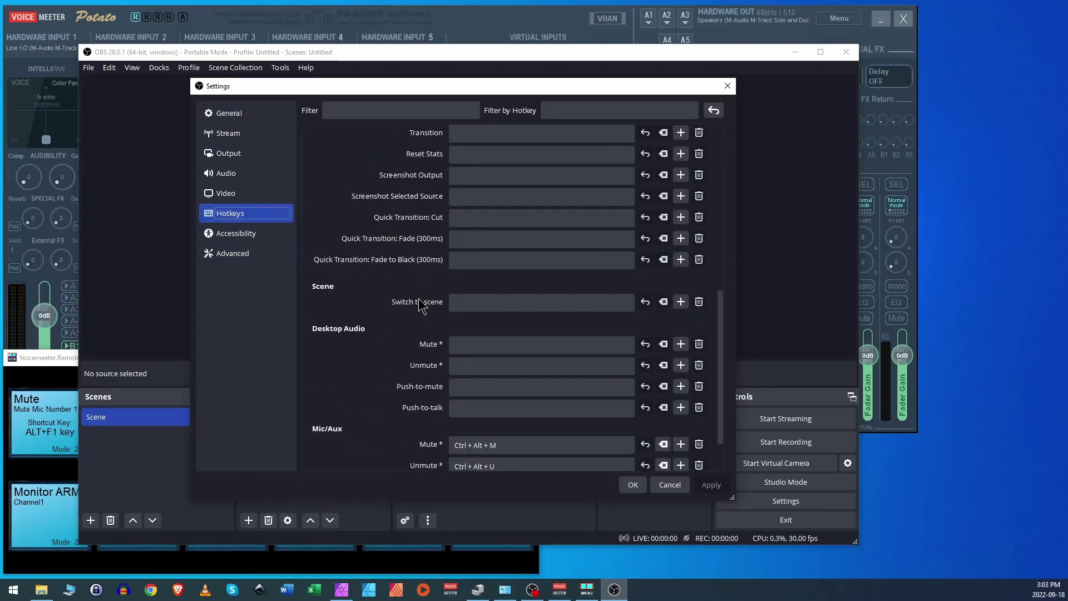
{"action": "scroll", "coordinate": [420, 306], "scroll_direction": "down", "scroll_amount": 1}
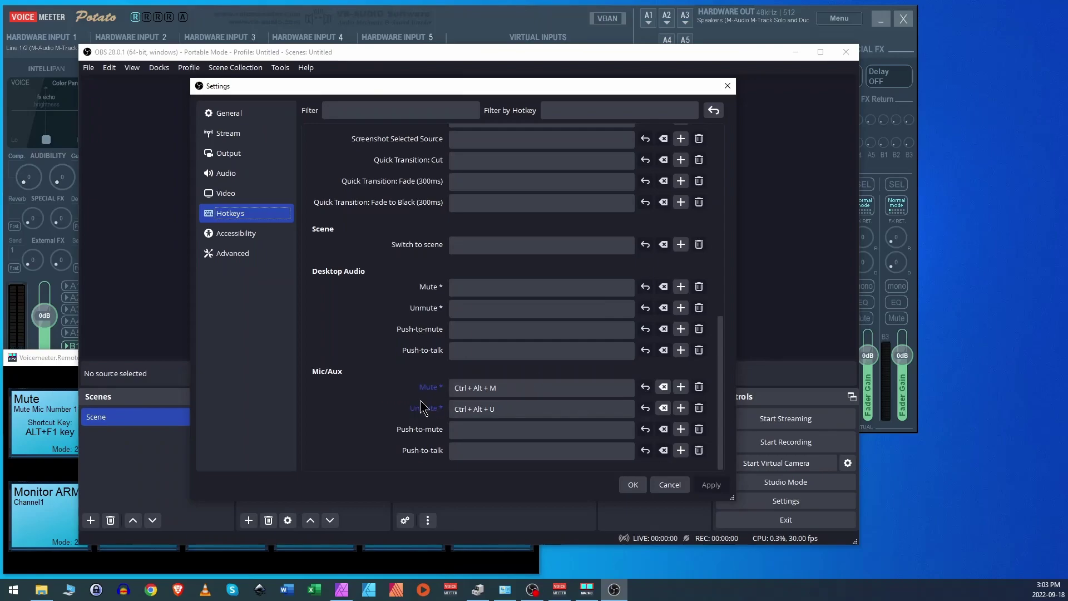
{"action": "left_click", "coordinate": [664, 388]}
{"action": "left_click", "coordinate": [498, 394]}
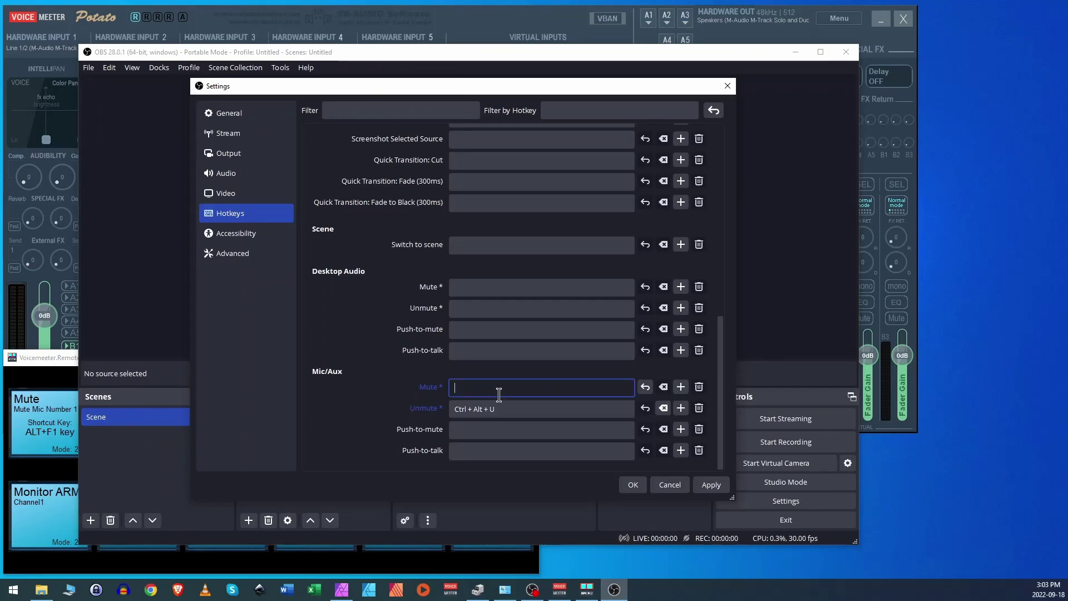
{"action": "key", "text": "ctrl"}
{"action": "key", "text": "ctrl+alt+m"}
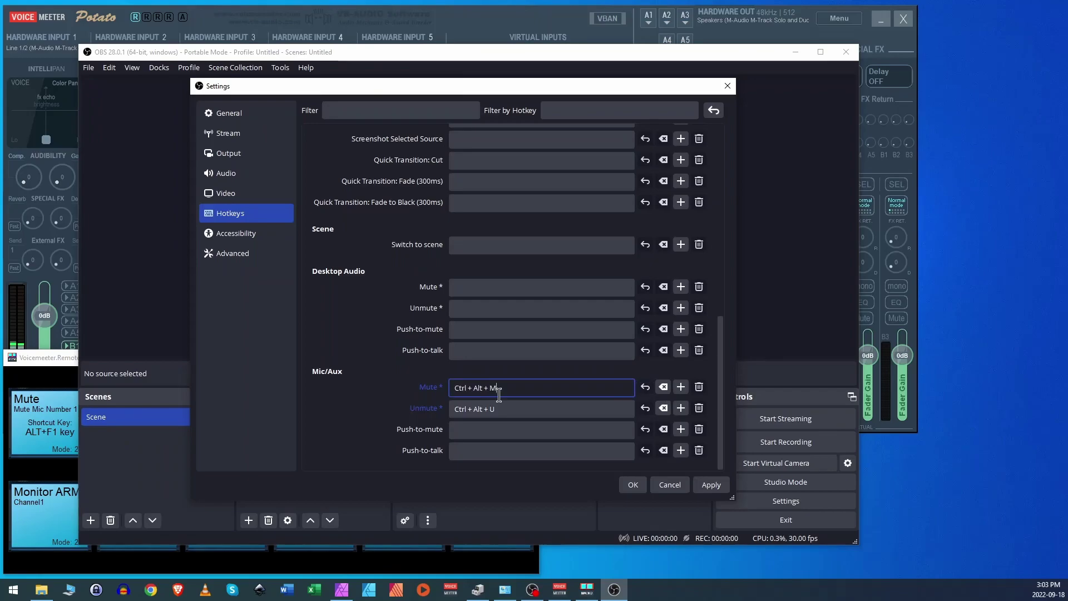
{"action": "left_click", "coordinate": [634, 484]}
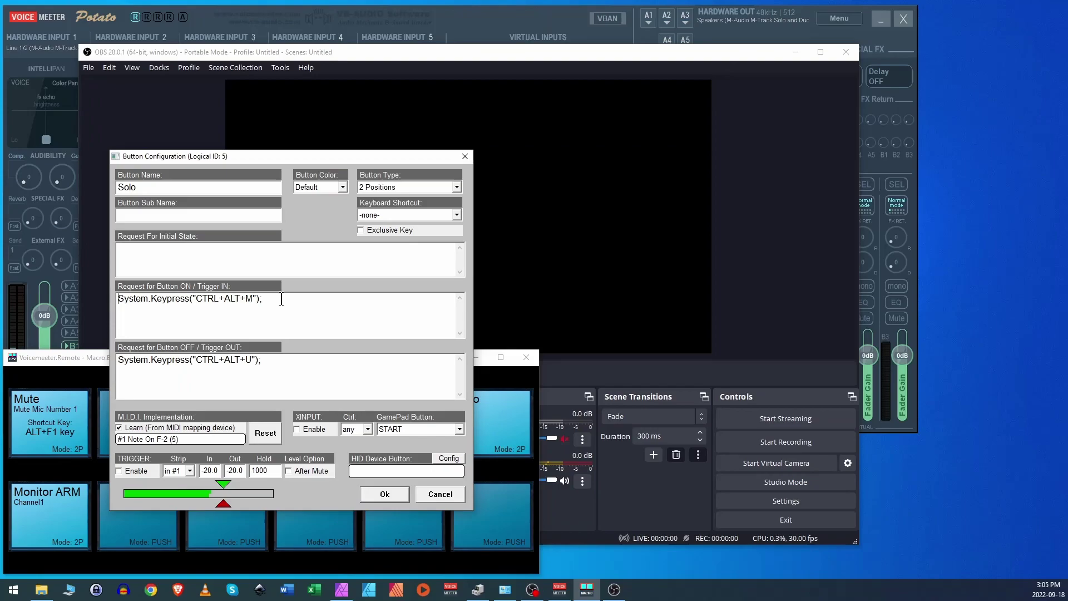
In the Solo button's configuration, insert an empty line above the ON keypress command and relearn the MIDI mapping as #1 Note On D#0 (27).
{"action": "key", "text": "Return"}
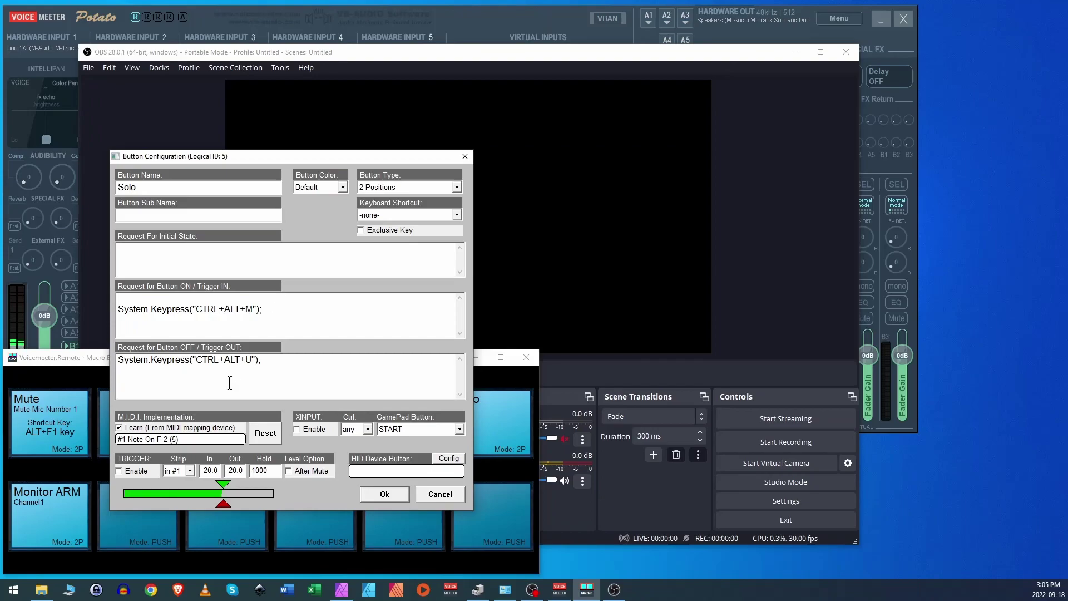
{"action": "left_click", "coordinate": [264, 433]}
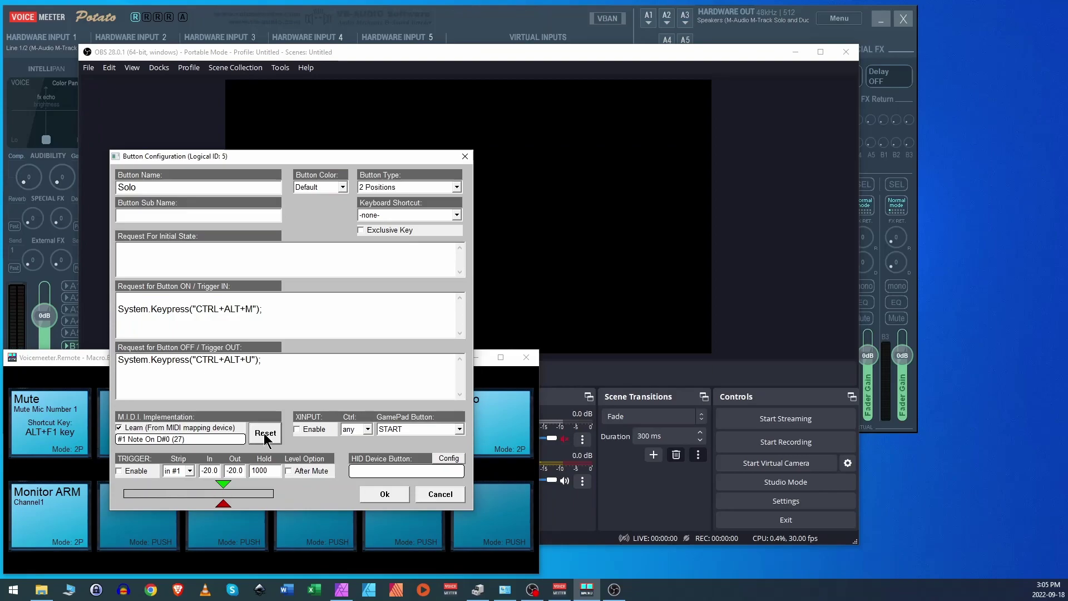
{"action": "left_click", "coordinate": [376, 498]}
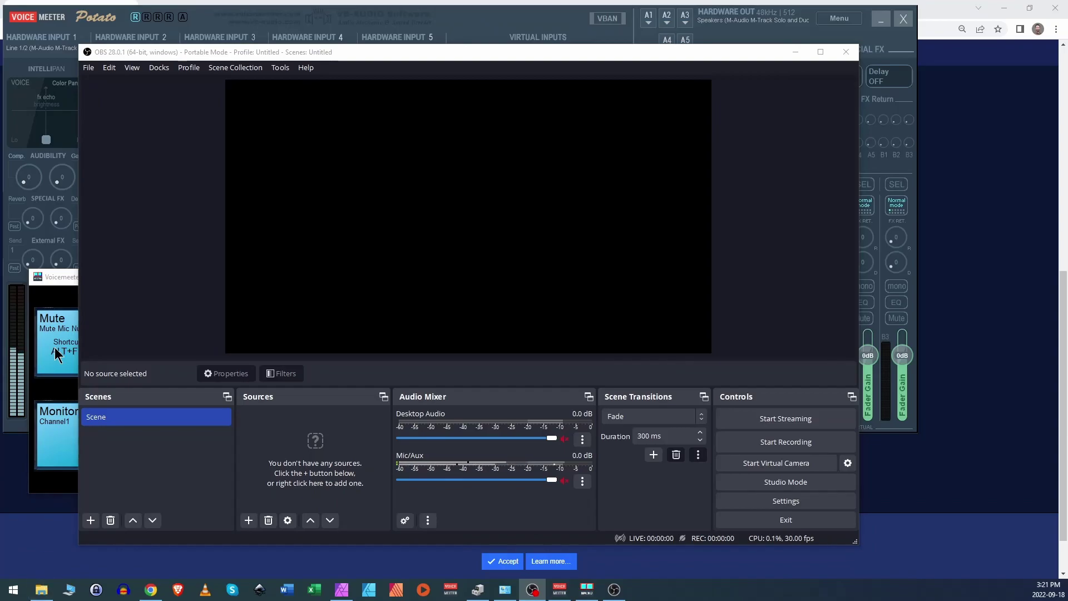
Examine the Bank Left macro button's SendMidi and KeyPress requests and its button type options, and cancel out of its configuration.
{"action": "left_click", "coordinate": [50, 280]}
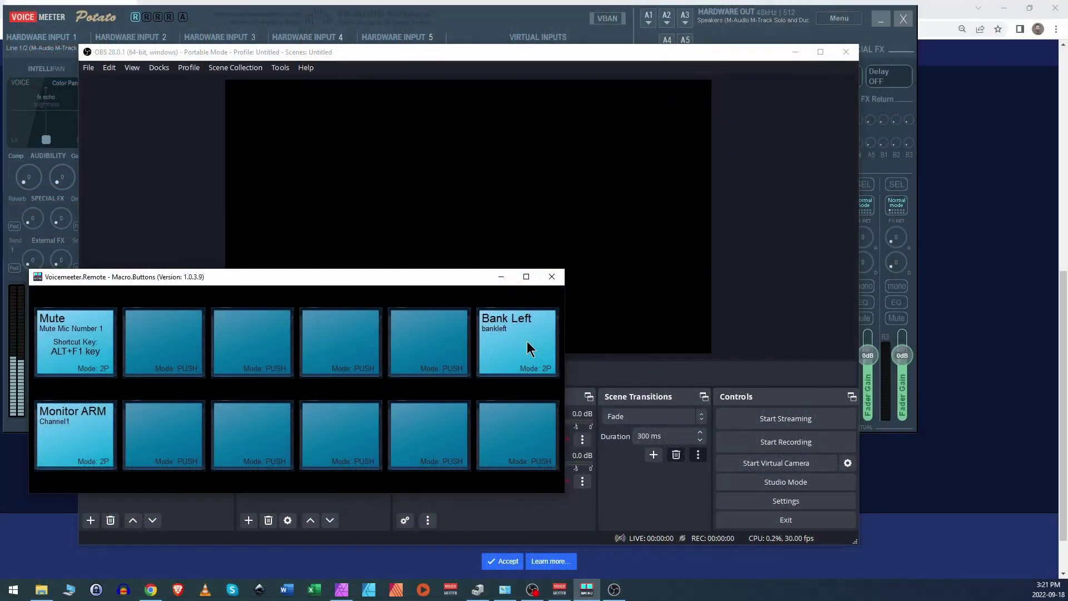
{"action": "right_click", "coordinate": [529, 349]}
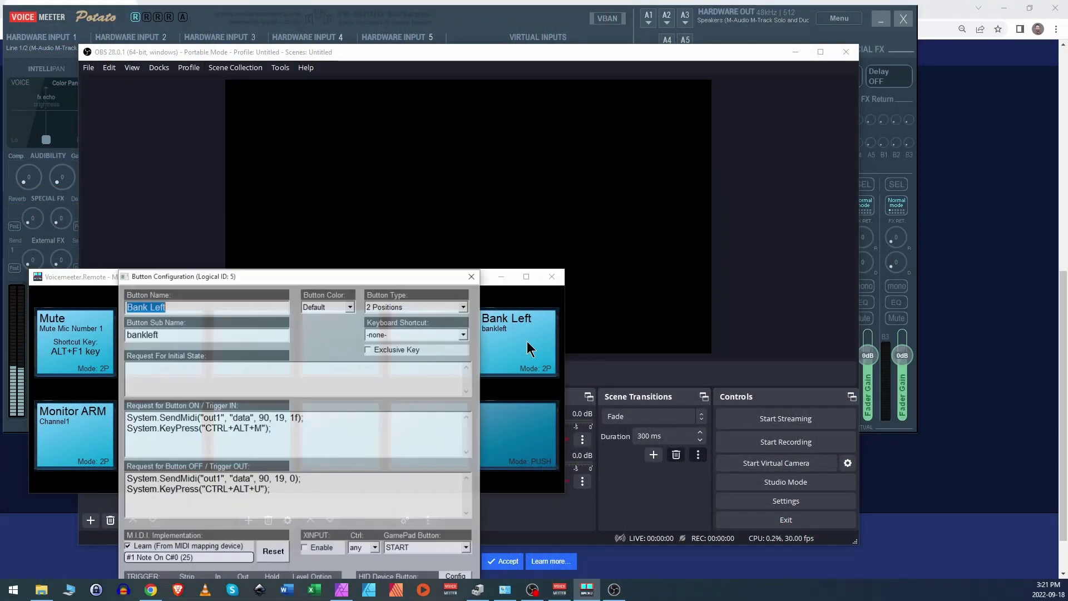
{"action": "left_click_drag", "start_coordinate": [290, 285], "coordinate": [281, 180]}
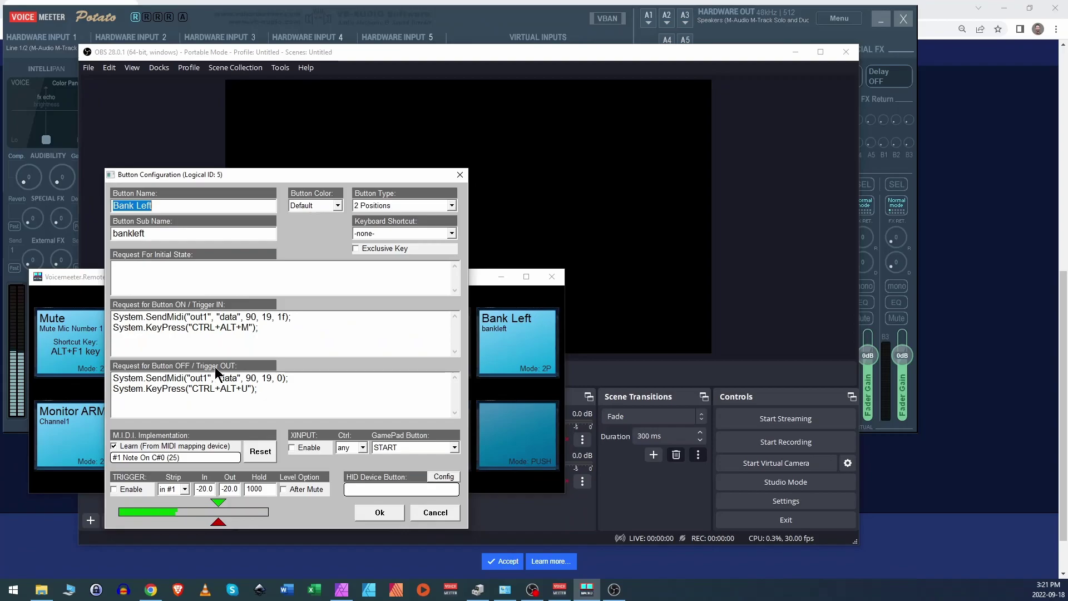
{"action": "left_click", "coordinate": [370, 208]}
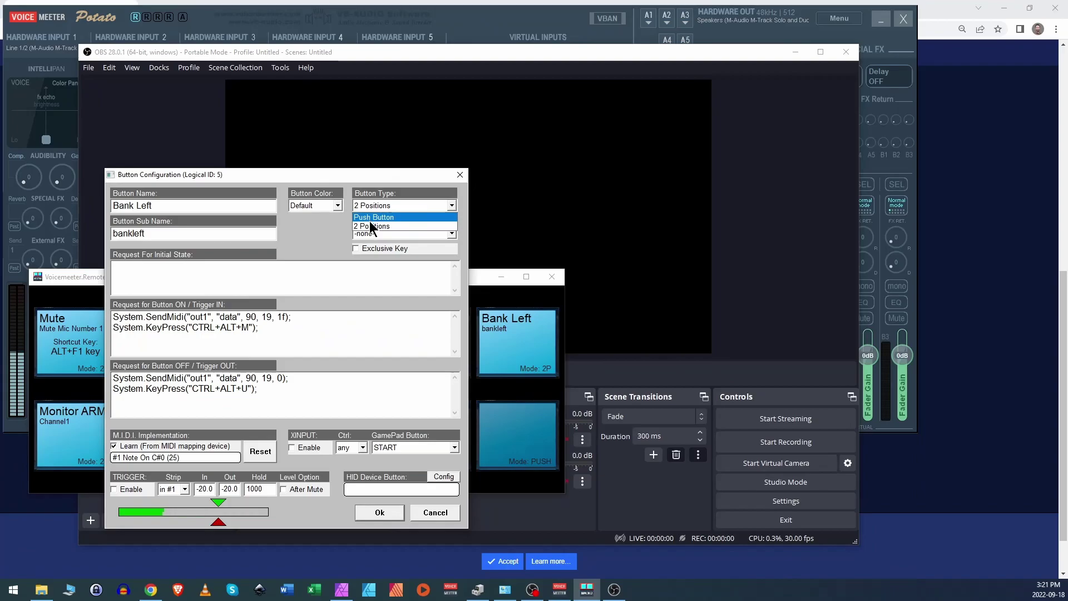
{"action": "left_click", "coordinate": [371, 181]}
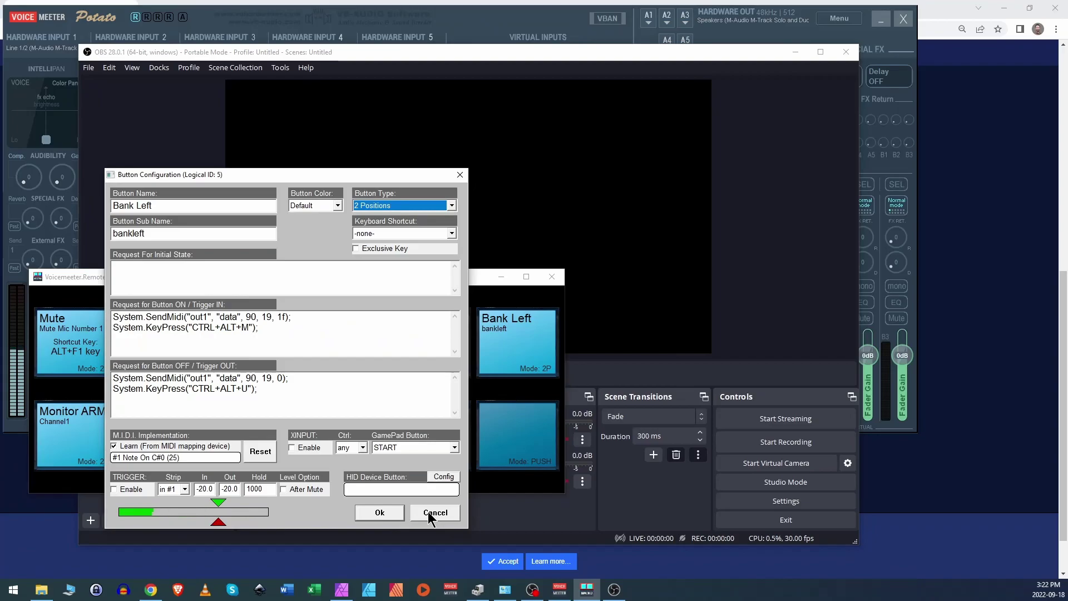
{"action": "left_click", "coordinate": [373, 513]}
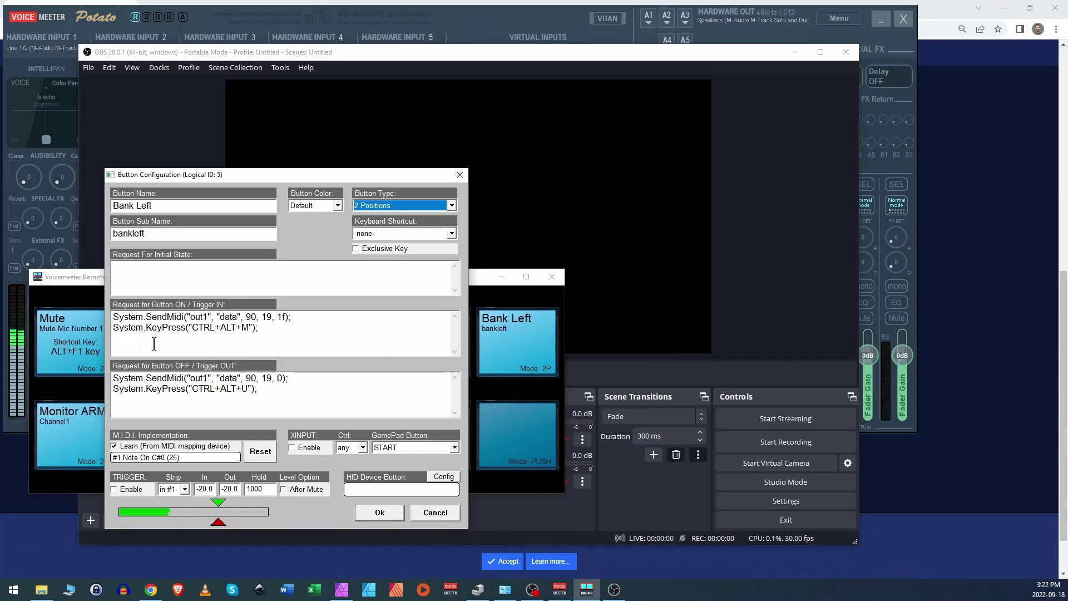
{"action": "left_click", "coordinate": [438, 515]}
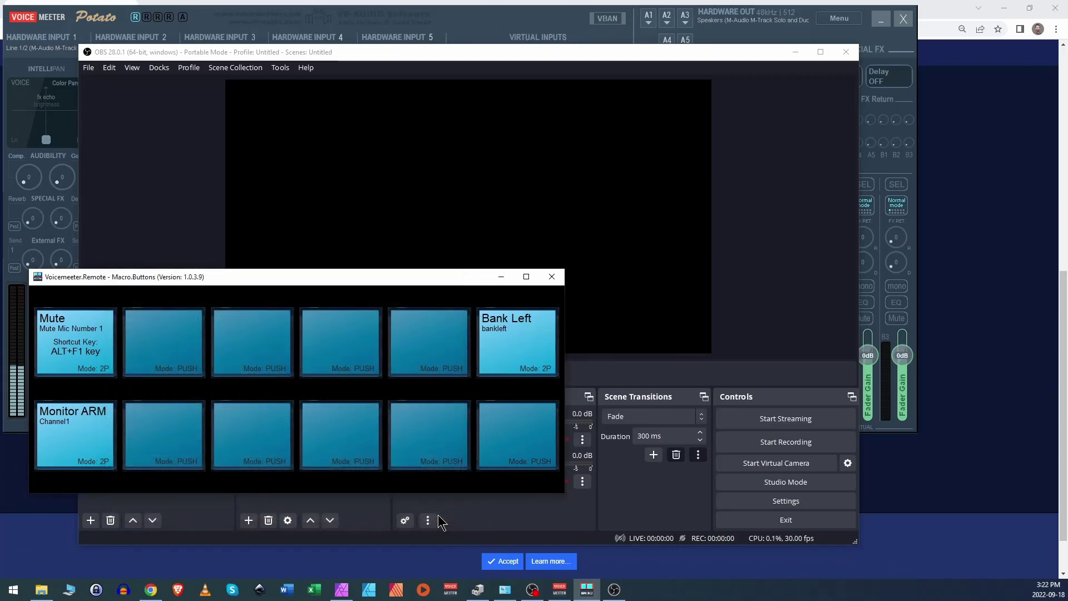
Switch to OBS and unmute the Mic/Aux channel by triggering the macro.
{"action": "left_click", "coordinate": [652, 504]}
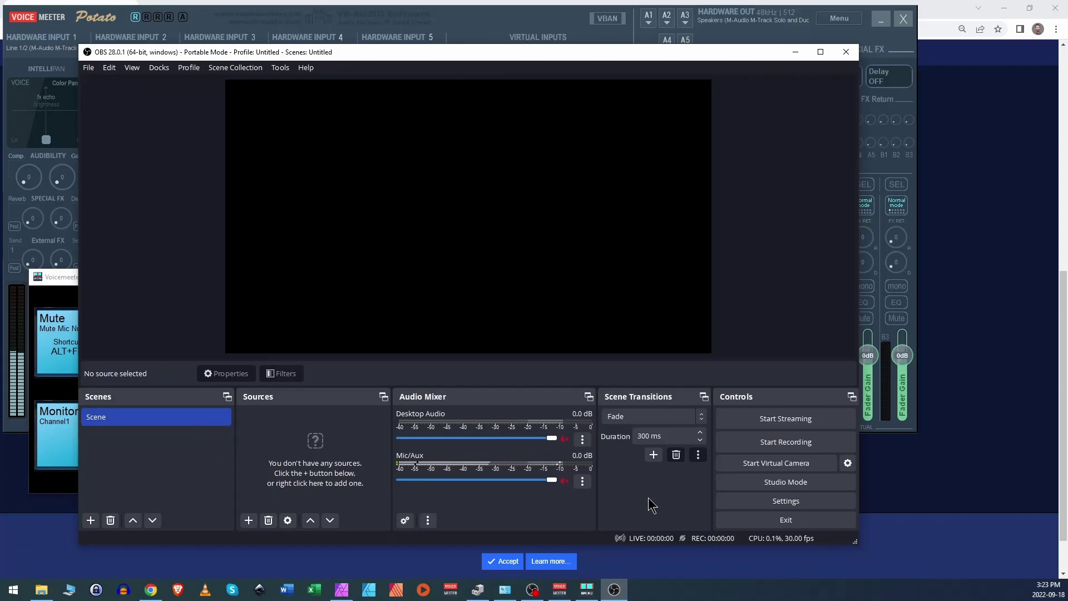
{"action": "key", "text": "alt+F1"}
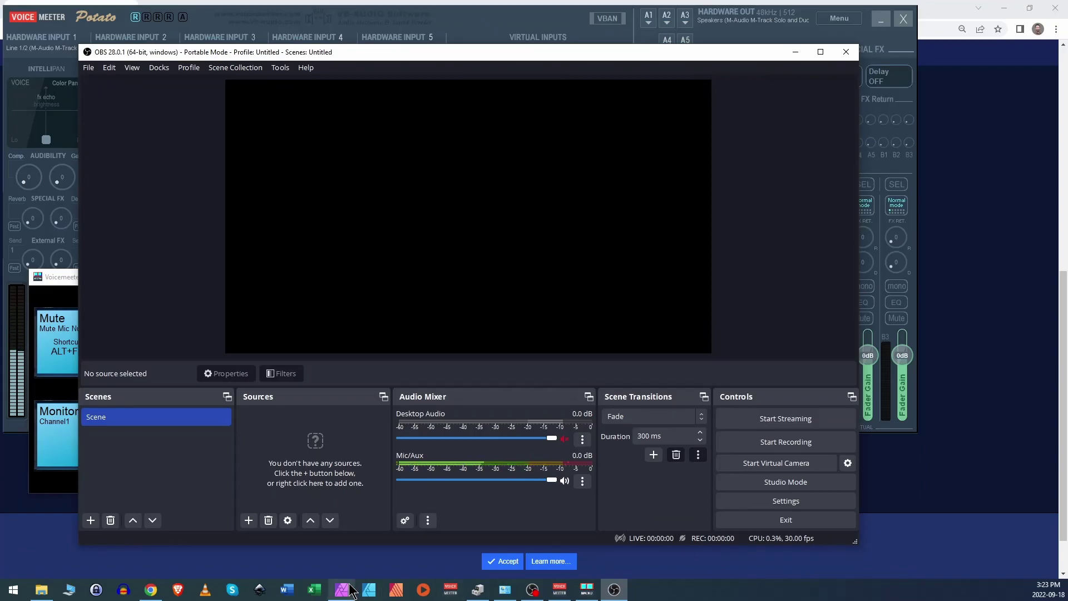
Open midimixcodes.txt and place it in front of OBS to view the Akai Midimix LED hex codes.
{"action": "left_click", "coordinate": [49, 596]}
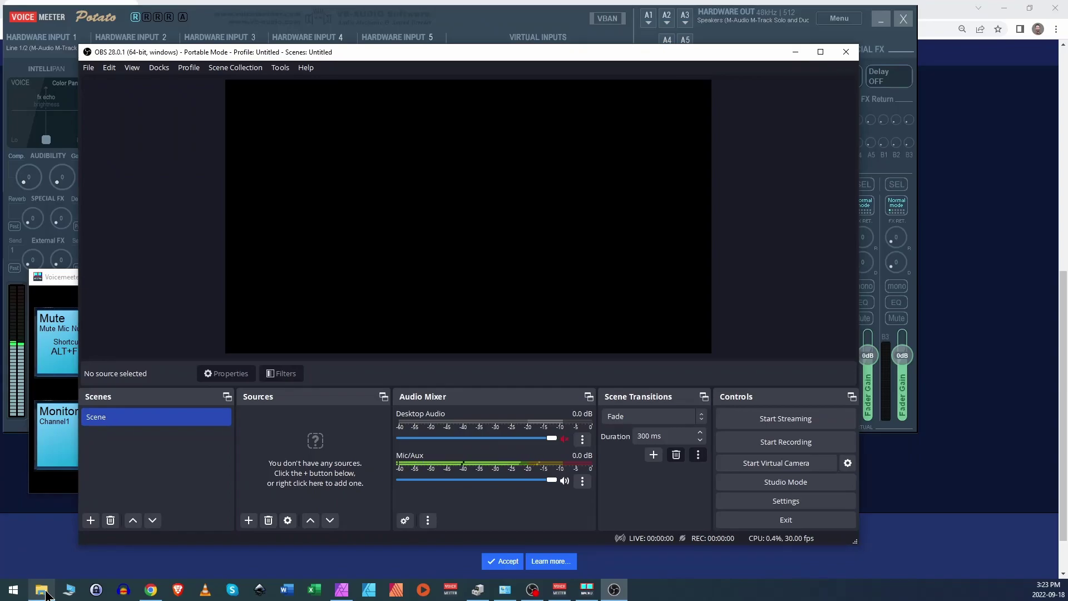
{"action": "left_click", "coordinate": [47, 595]}
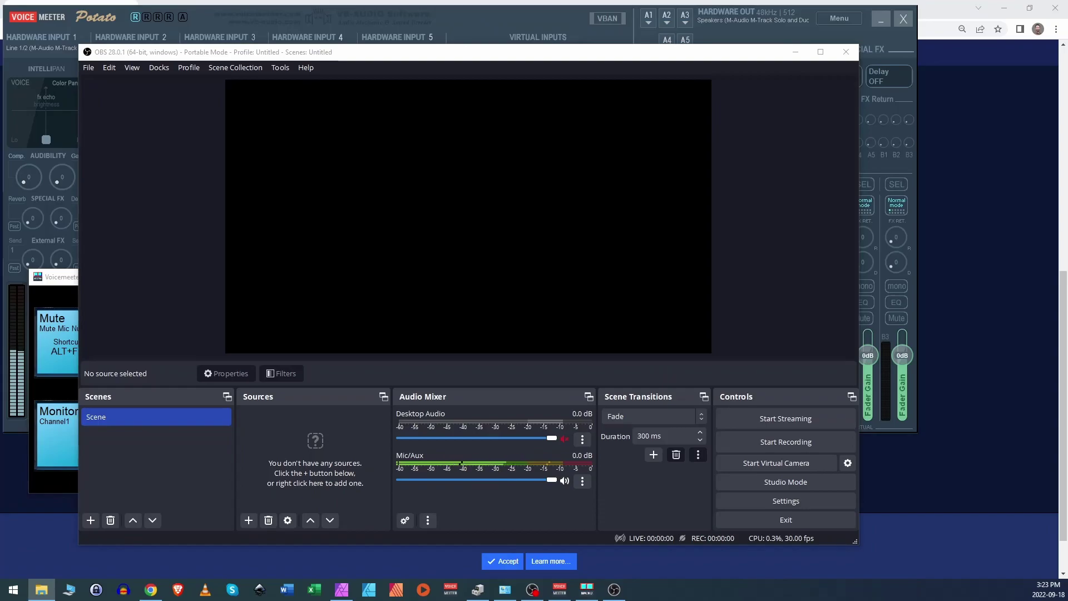
{"action": "left_click_drag", "start_coordinate": [72, 53], "coordinate": [444, 50]}
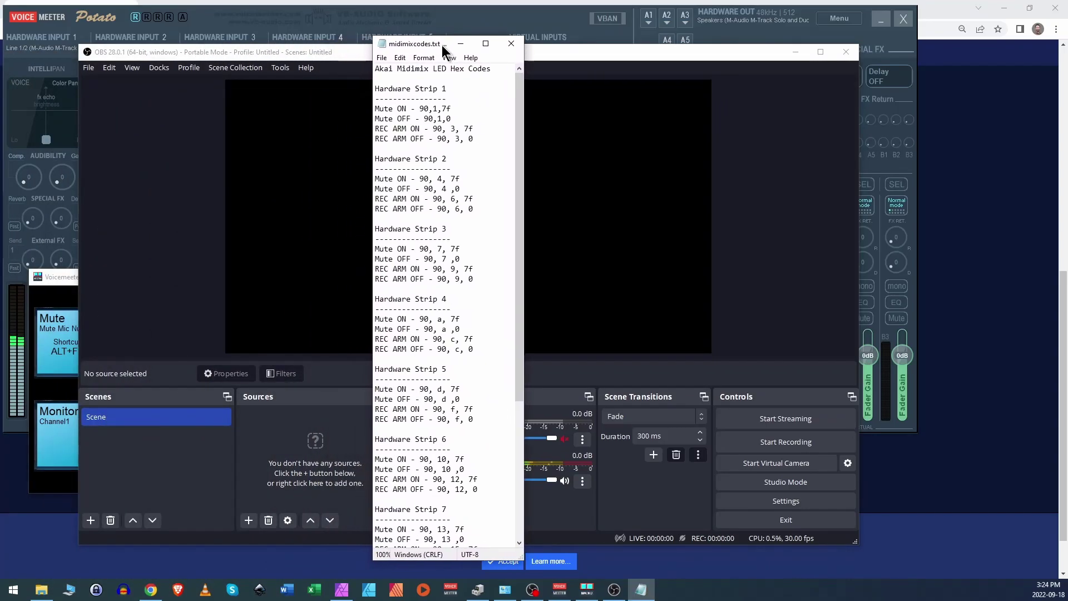